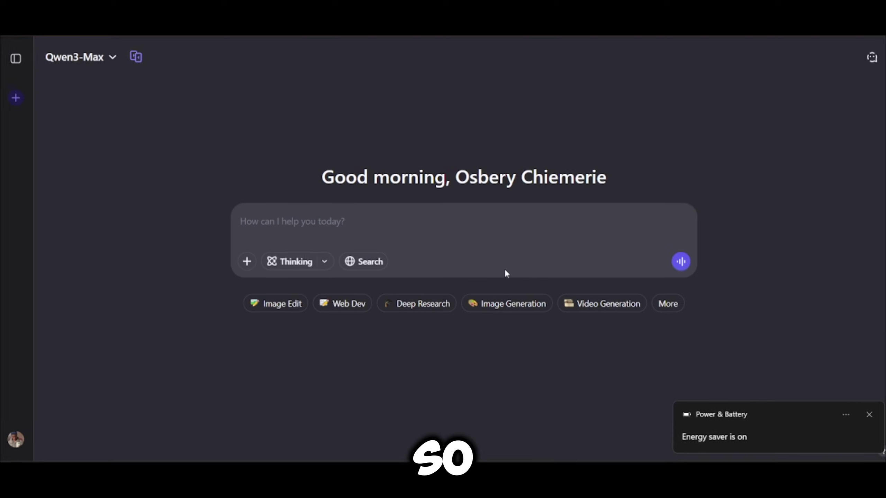
# Dismiss the energy saver notice, keep Qwen3-Max, and switch the chat to Video Generation
pyautogui.click(867, 414)
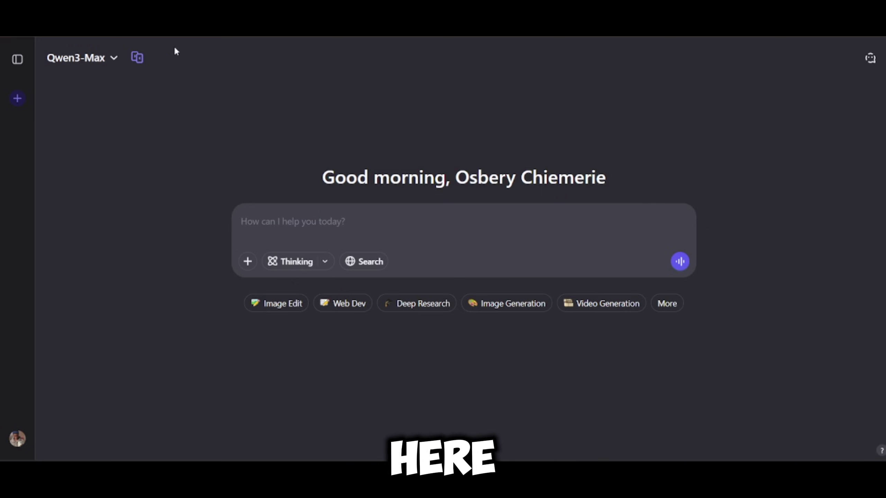
pyautogui.click(114, 58)
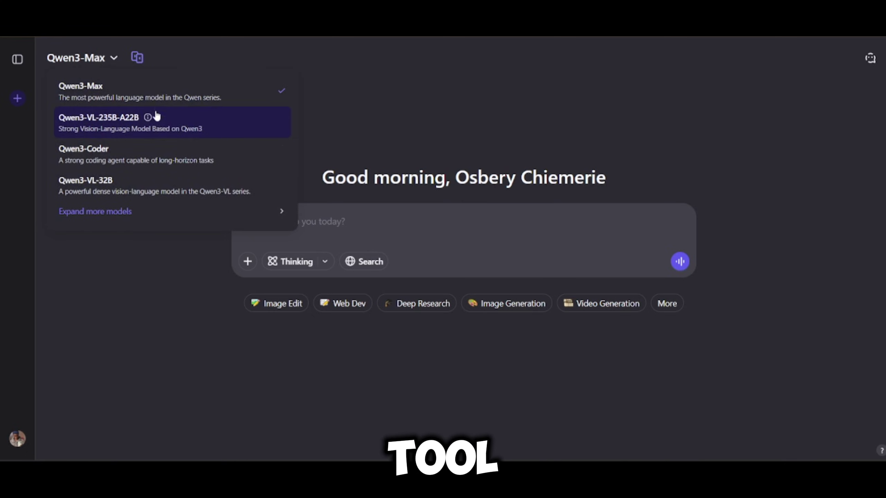
pyautogui.click(401, 104)
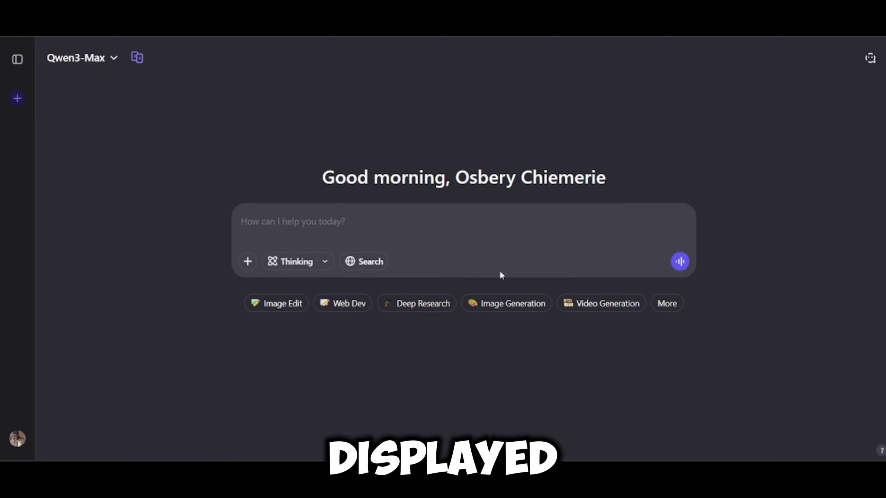
pyautogui.click(667, 303)
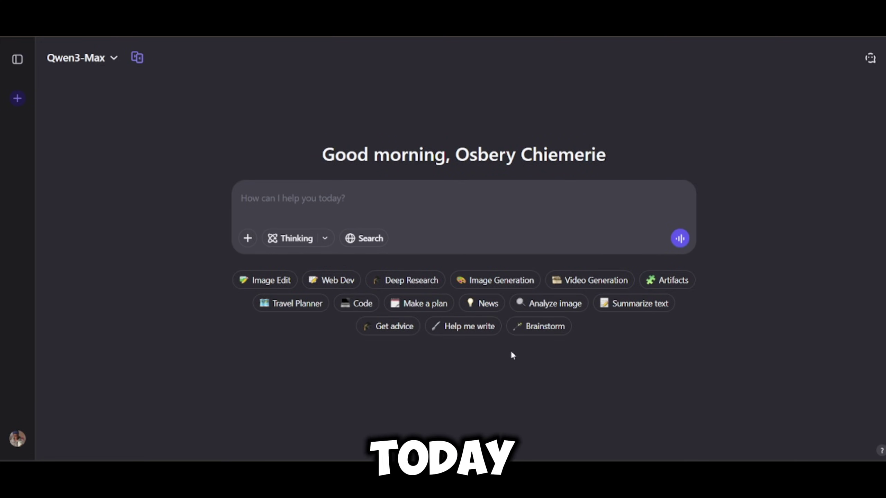
pyautogui.click(608, 282)
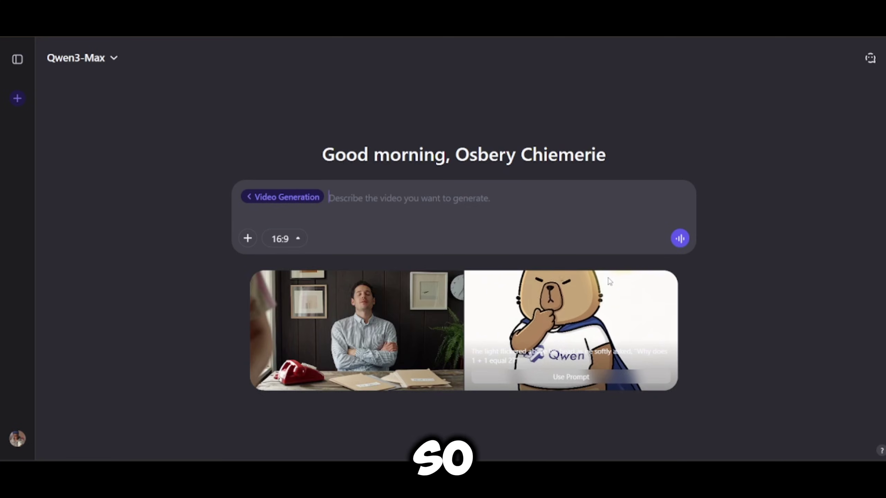
# Preview the sample video cards and open the 16:9 aspect ratio dropdown
pyautogui.moveTo(383, 315)
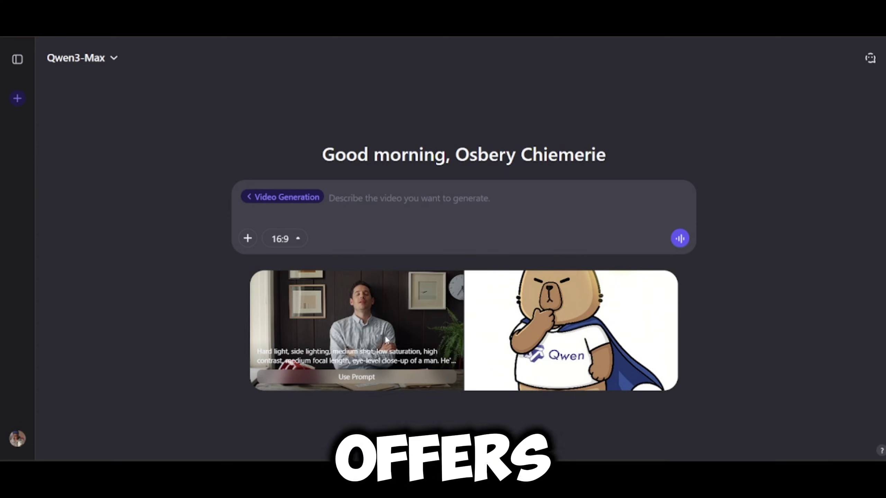
pyautogui.moveTo(569, 294)
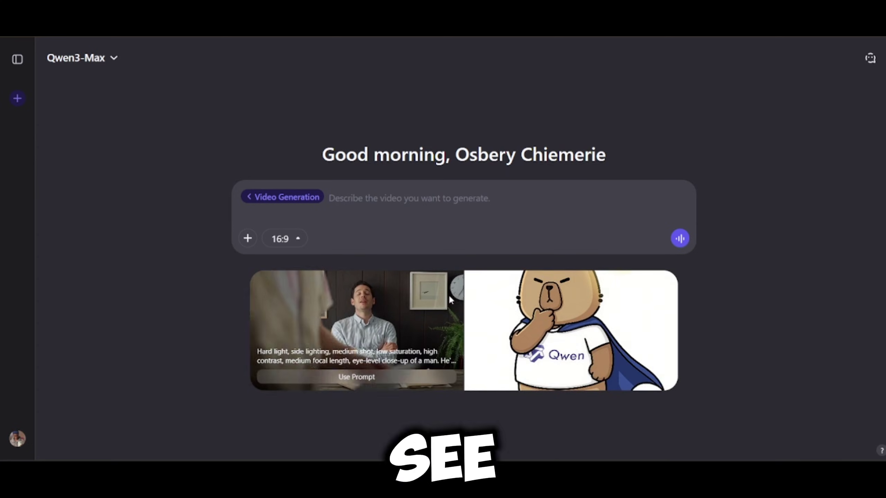
pyautogui.click(300, 240)
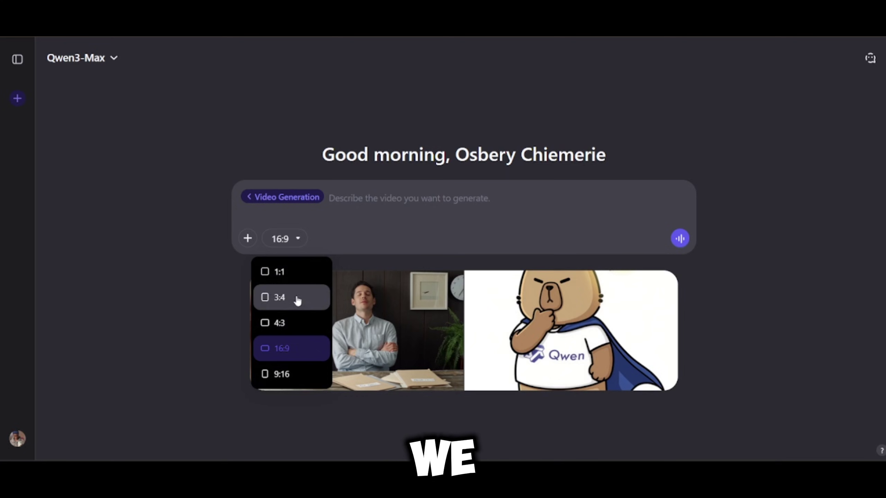
# Paste the lip-sync 'Subscribe to this channel.' prompt and send it for generation
pyautogui.rightClick(342, 200)
pyautogui.click(373, 326)
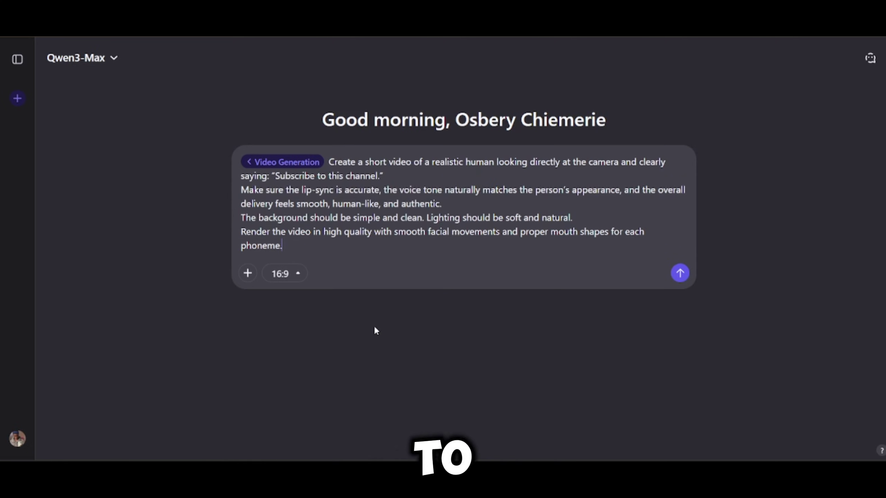
pyautogui.click(680, 274)
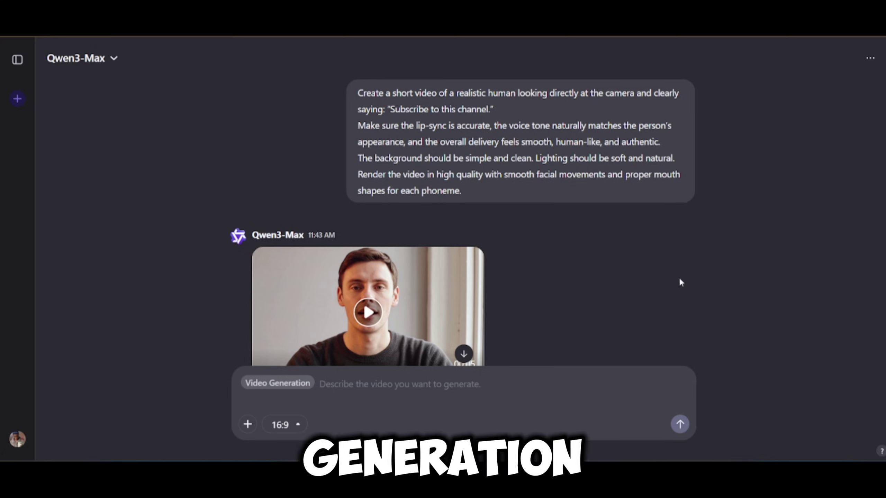
pyautogui.scroll(-2, 750, 206)
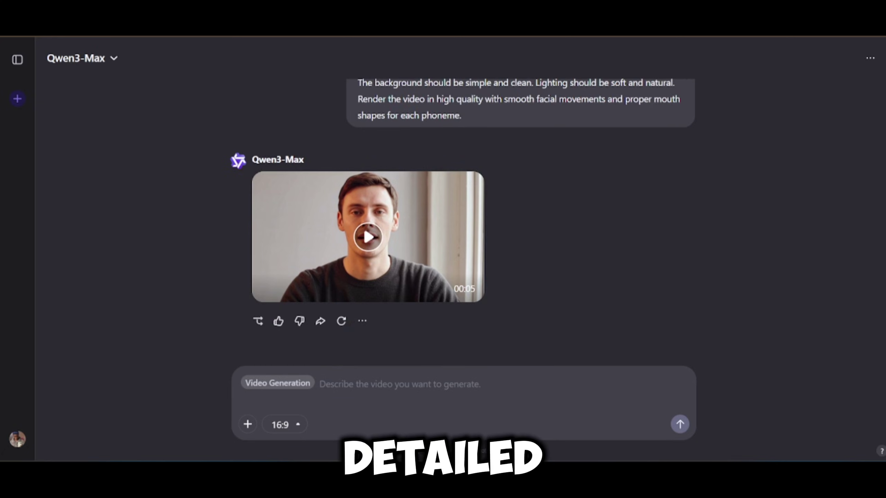
pyautogui.click(367, 243)
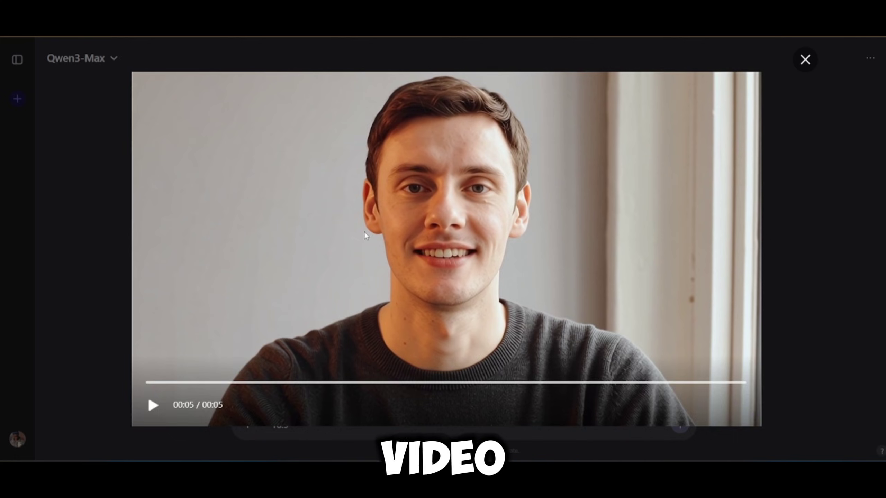
pyautogui.click(804, 59)
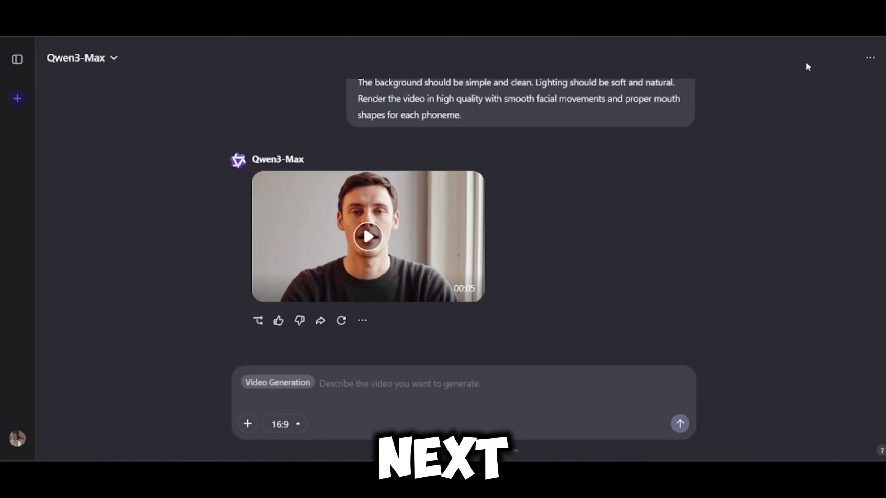
# Attach the woman's photo as the video's first frame
pyautogui.click(248, 424)
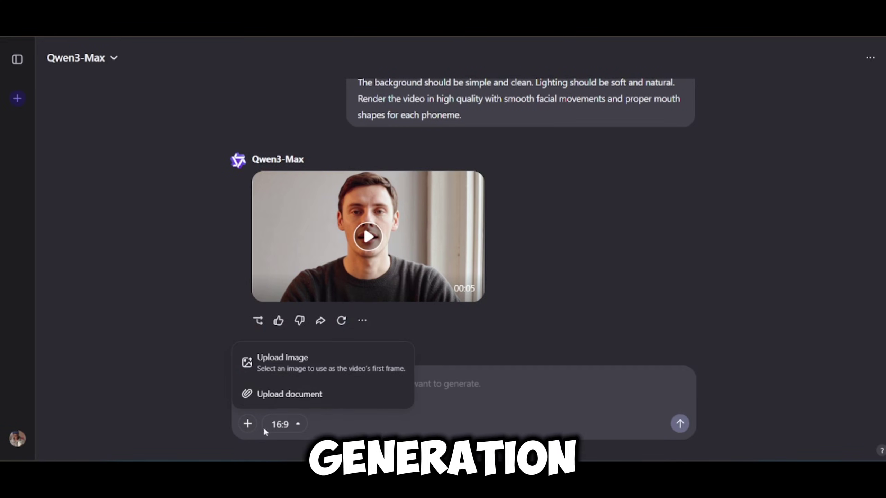
pyautogui.click(320, 363)
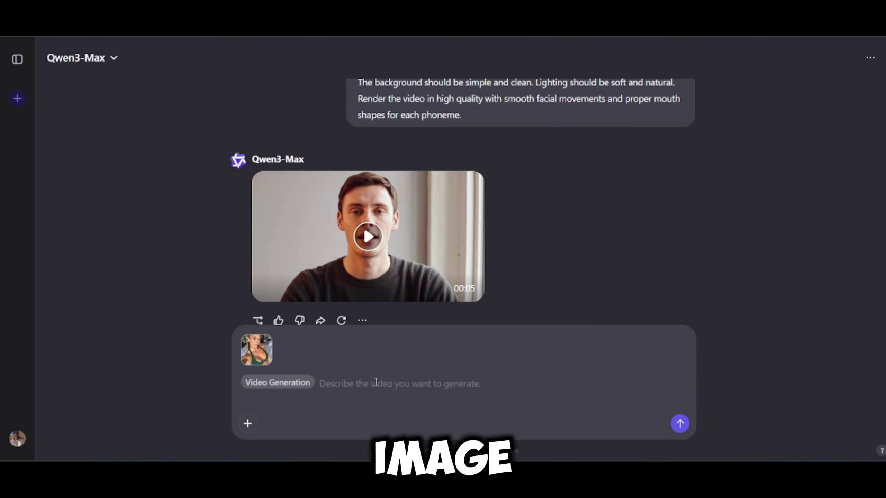
pyautogui.scroll(-1, 658, 364)
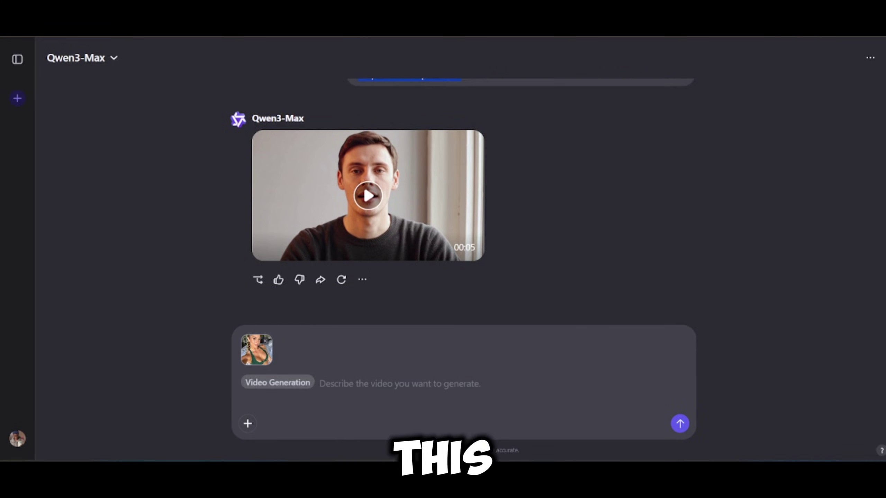
# Paste the lip-sync prompt after the 'using this image' note and send it
pyautogui.rightClick(388, 383)
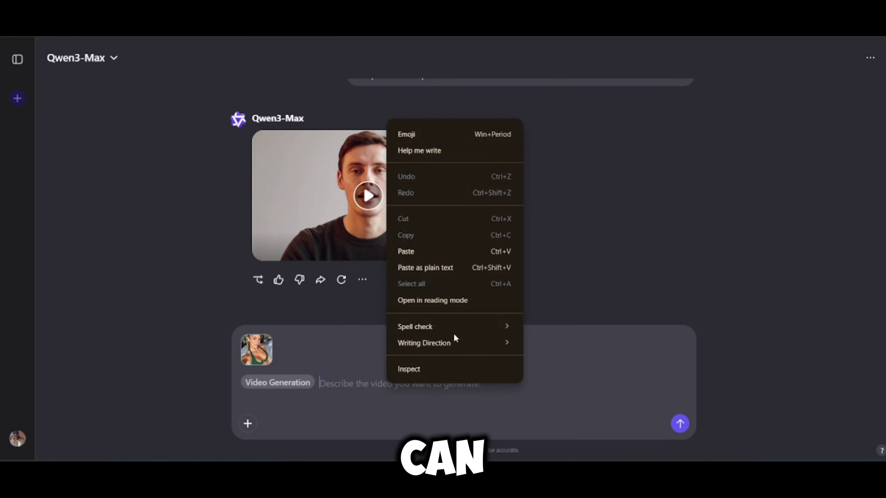
pyautogui.click(423, 252)
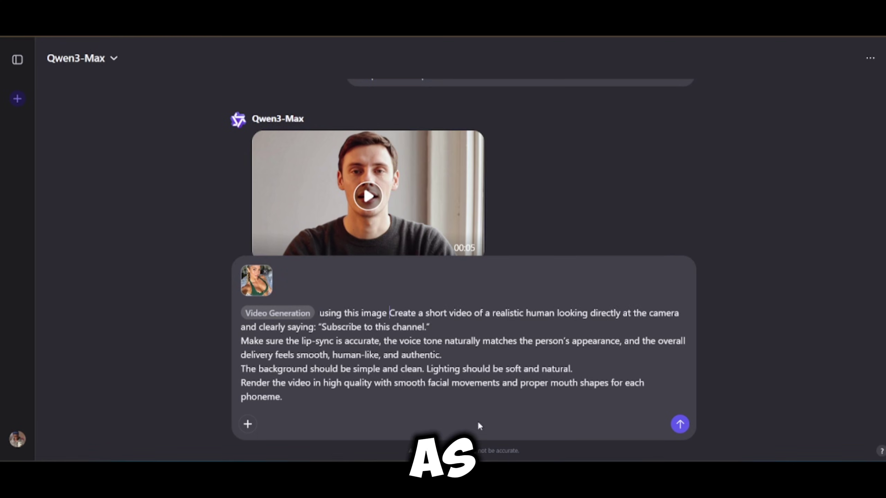
pyautogui.click(679, 423)
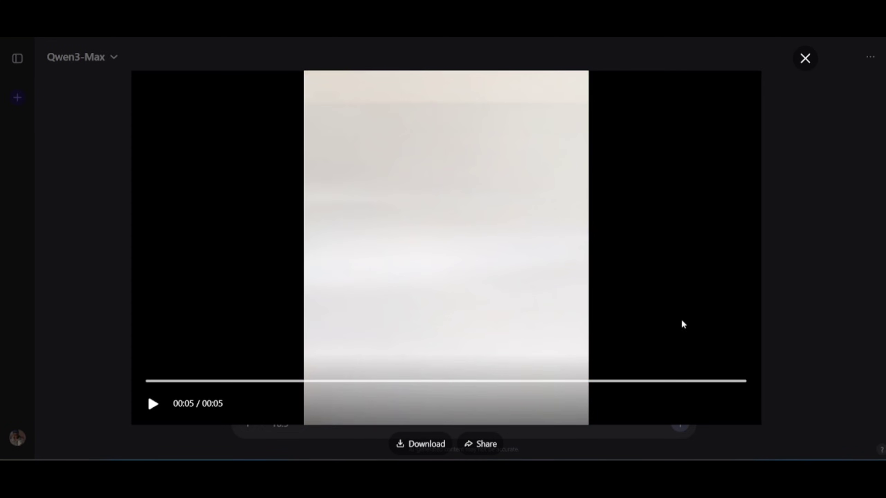
# Replay the woman's lip-synced video, then close the full-size viewer
pyautogui.click(151, 405)
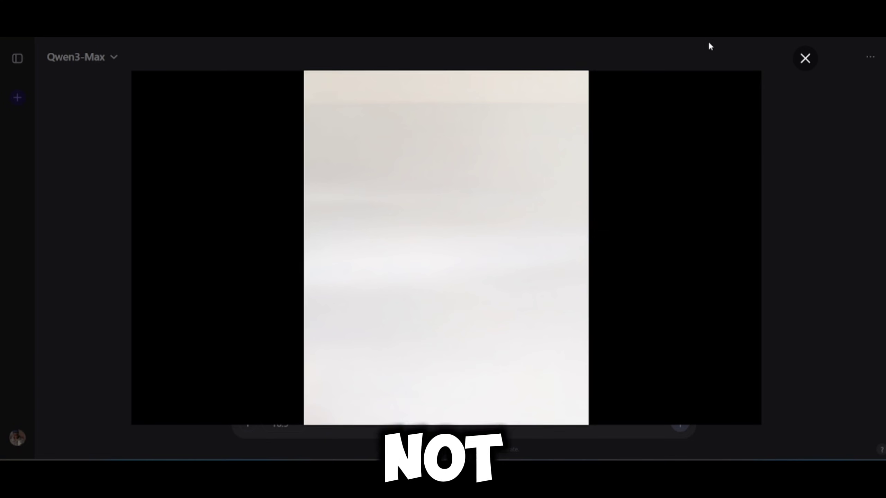
pyautogui.click(804, 58)
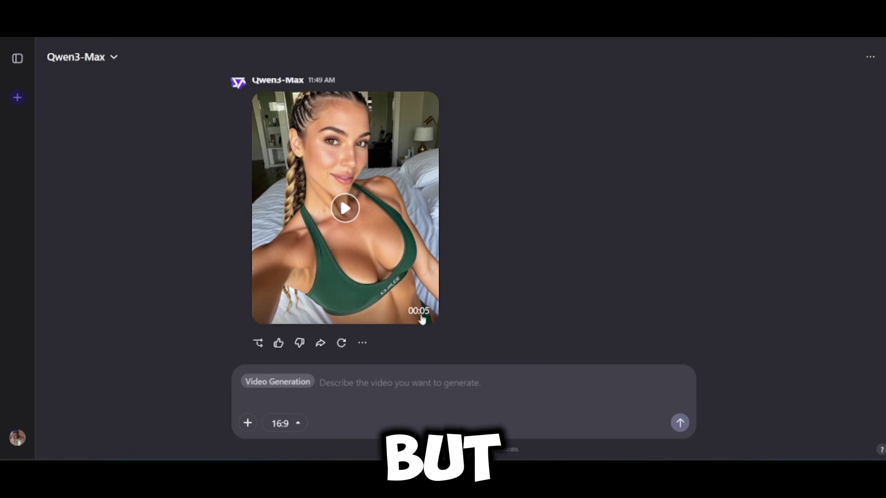
# Paste the forest waterfall prompt with ambient sound and no people, review it, and send it
pyautogui.rightClick(353, 381)
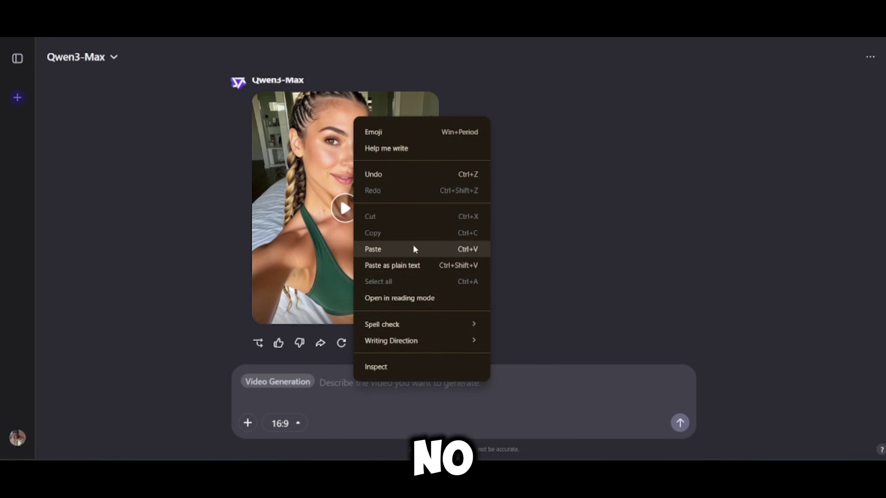
pyautogui.click(414, 248)
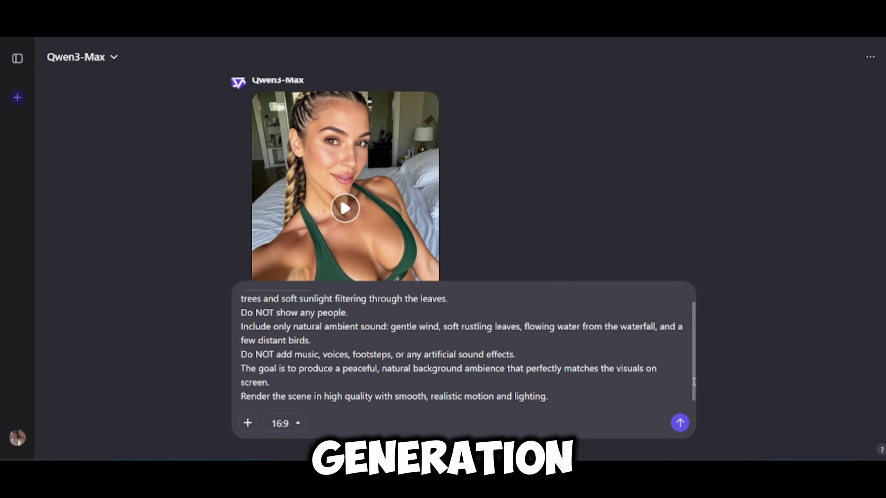
pyautogui.scroll(2, 694, 382)
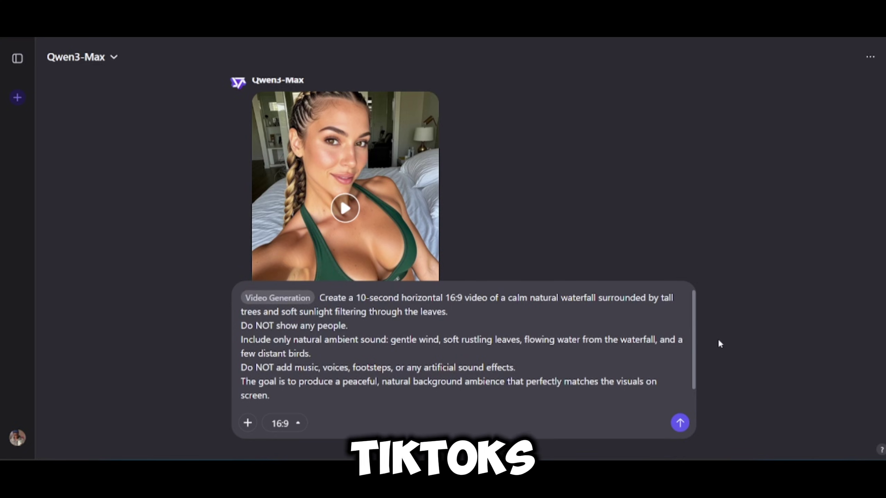
pyautogui.scroll(-1, 695, 349)
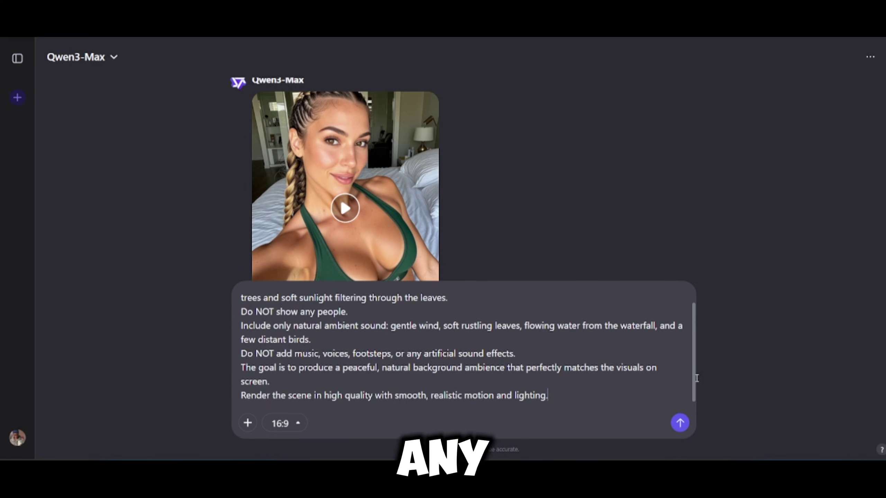
pyautogui.click(681, 424)
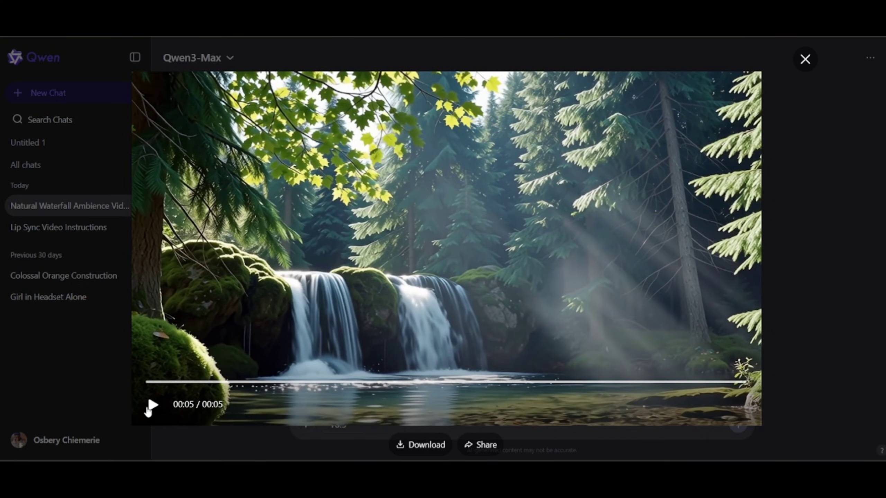
# Replay the waterfall video, then close the downloads list and preview
pyautogui.click(150, 409)
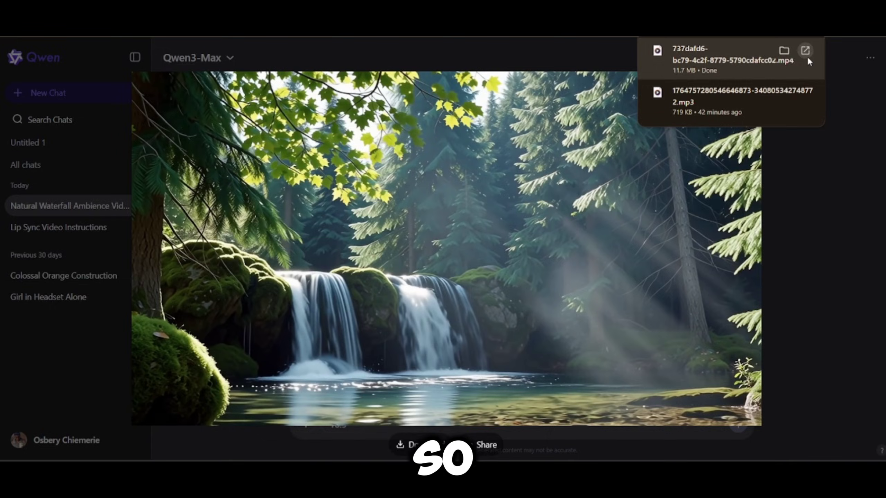
pyautogui.click(849, 116)
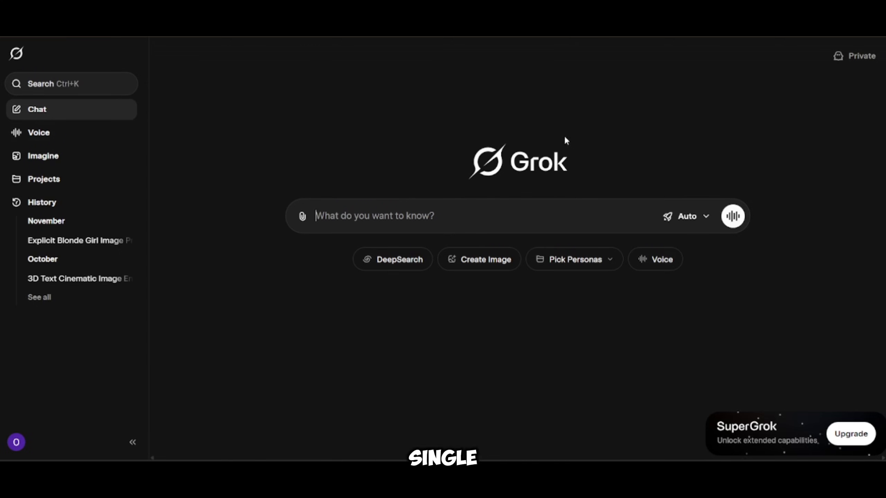
# Open Imagine, browse the gallery of generated clips, and show the Video mode and aspect-ratio options
pyautogui.click(102, 159)
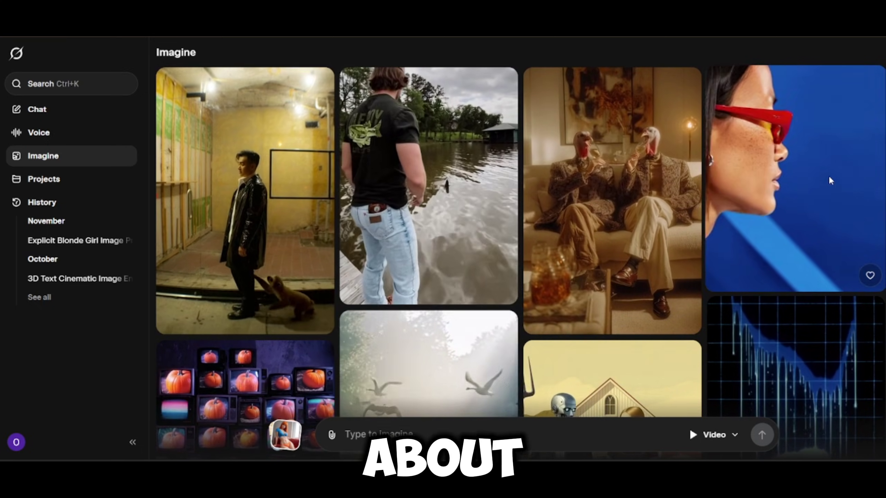
pyautogui.scroll(-5, 829, 180)
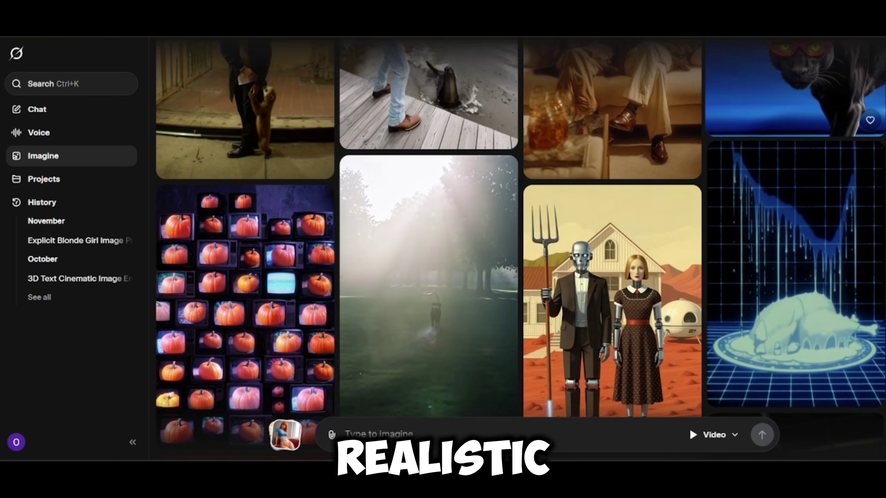
pyautogui.scroll(-4, 829, 105)
pyautogui.scroll(-2, 519, 244)
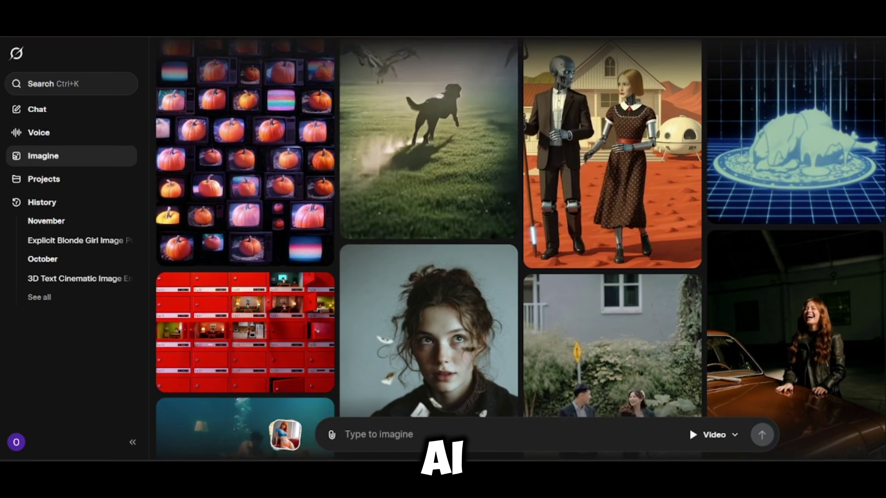
pyautogui.scroll(-7, 519, 244)
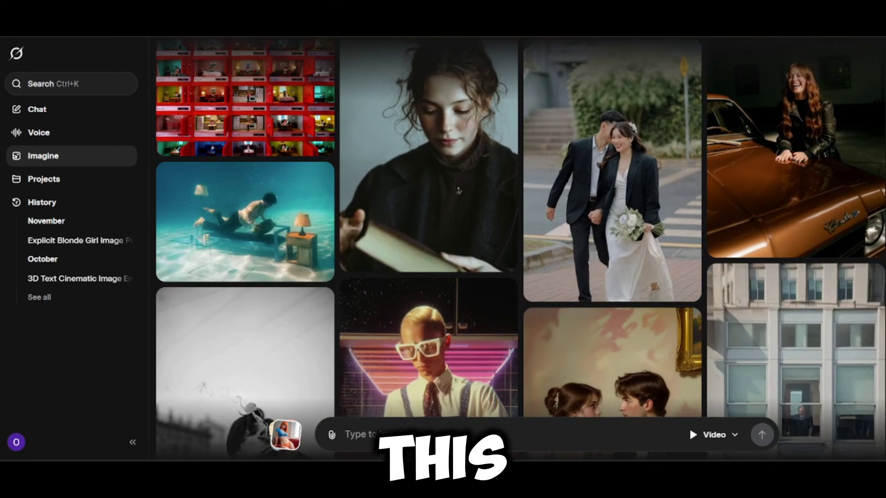
pyautogui.scroll(-4, 520, 244)
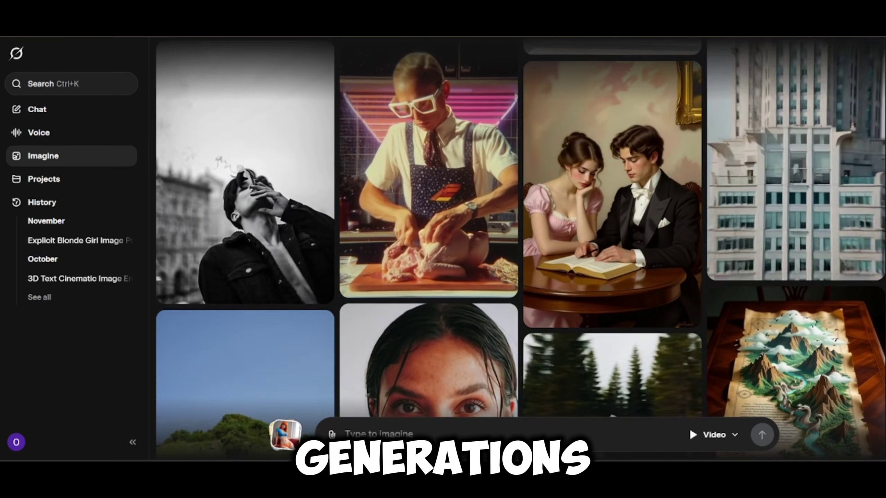
pyautogui.scroll(-5, 840, 266)
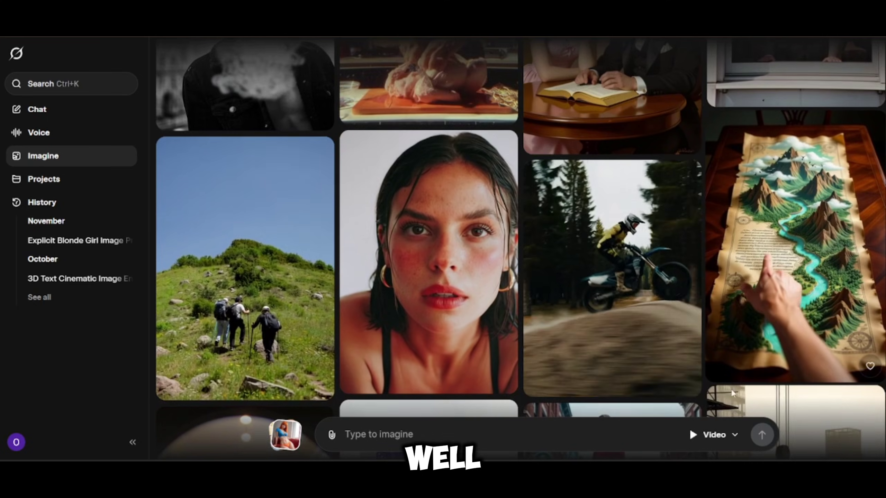
pyautogui.click(734, 435)
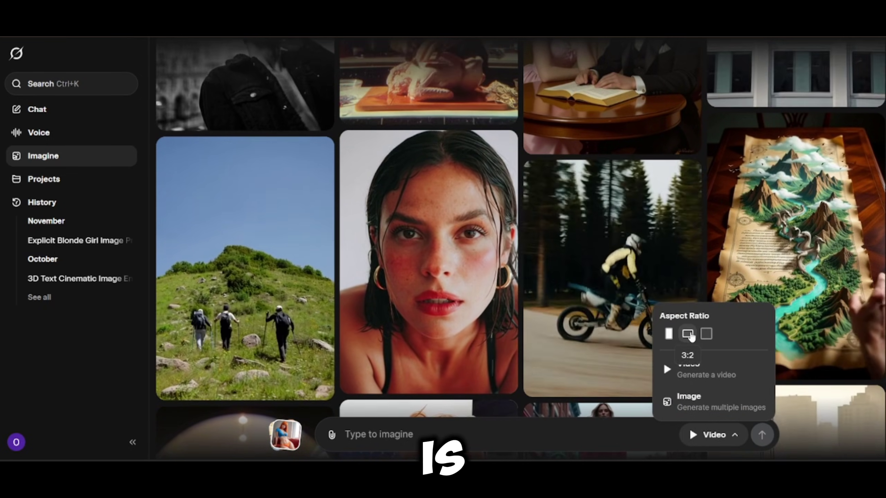
# Set the output to a 3:2 aspect ratio, keeping Video mode
pyautogui.click(690, 335)
pyautogui.click(734, 435)
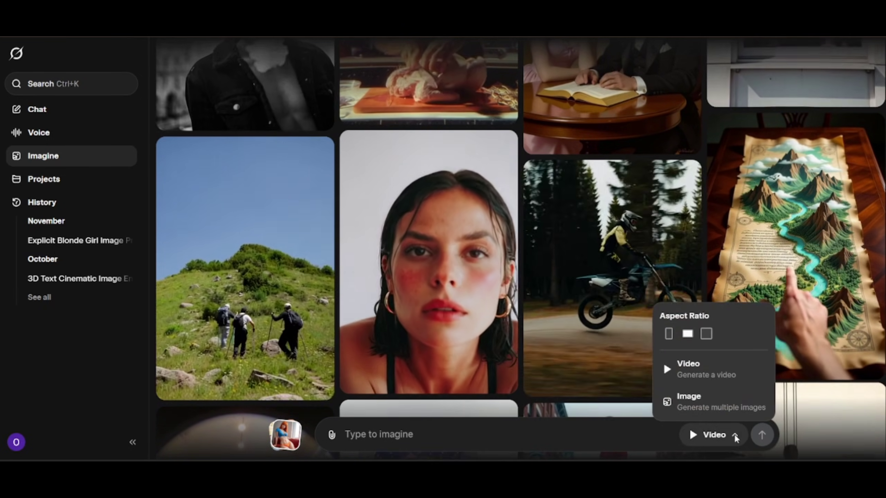
pyautogui.click(703, 368)
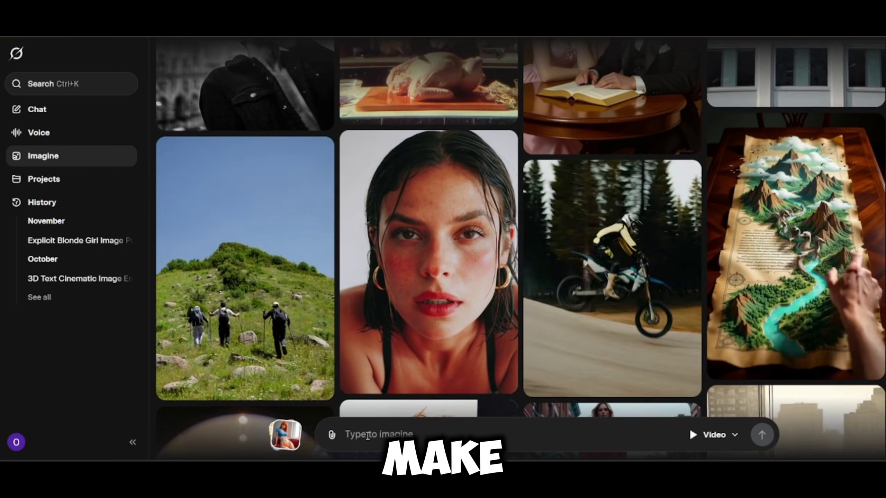
# Paste the lip-synced man in black suit and red tie prompt and submit it
pyautogui.click(381, 432)
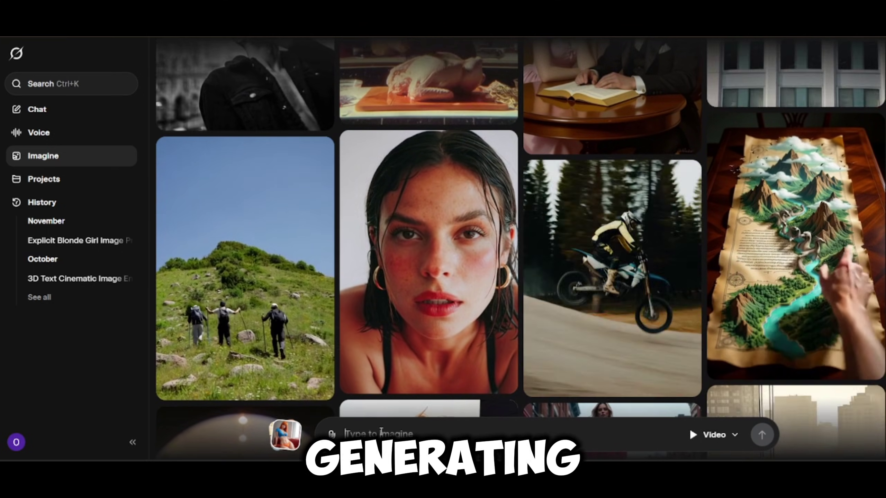
pyautogui.rightClick(381, 433)
pyautogui.click(413, 296)
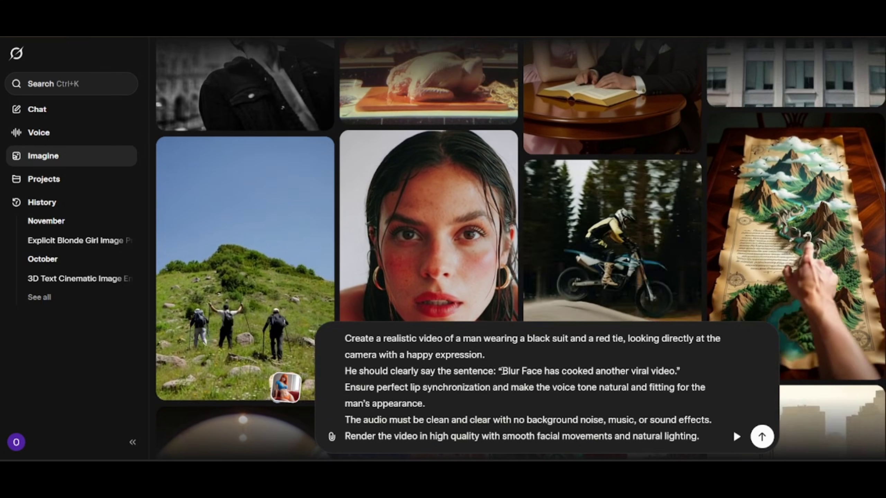
pyautogui.moveTo(668, 374); pyautogui.dragTo(676, 373)
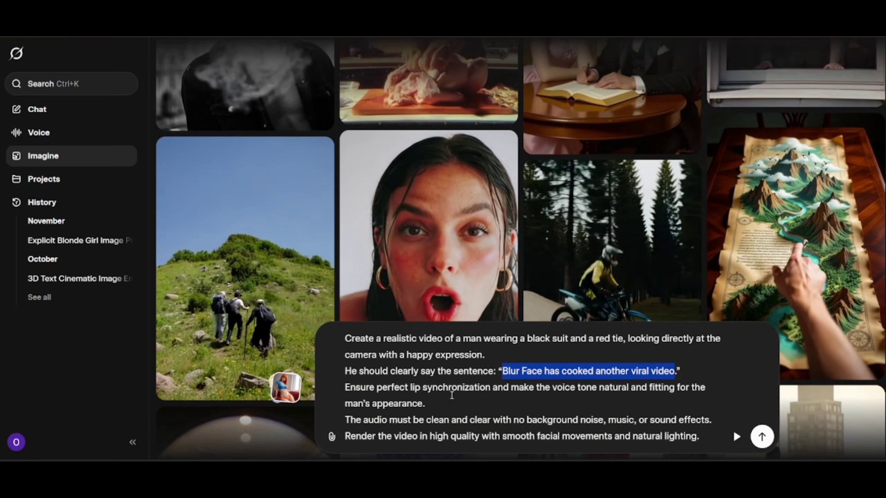
pyautogui.moveTo(411, 388); pyautogui.dragTo(539, 388)
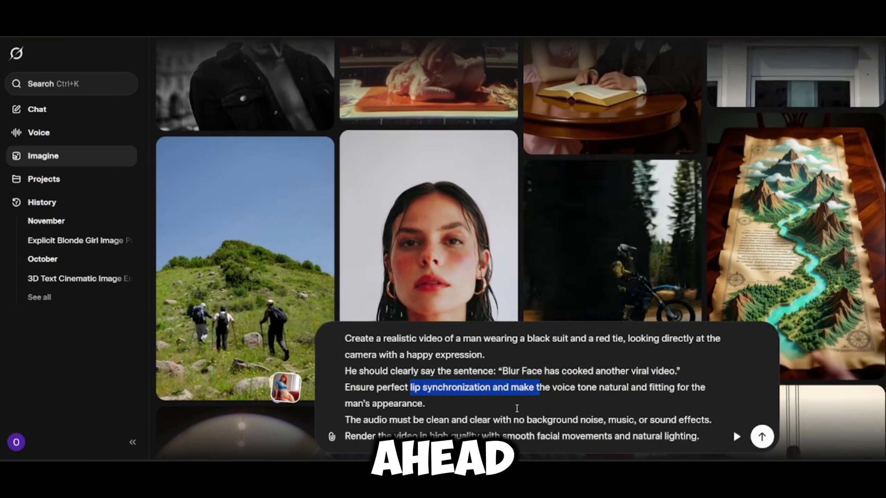
pyautogui.click(761, 436)
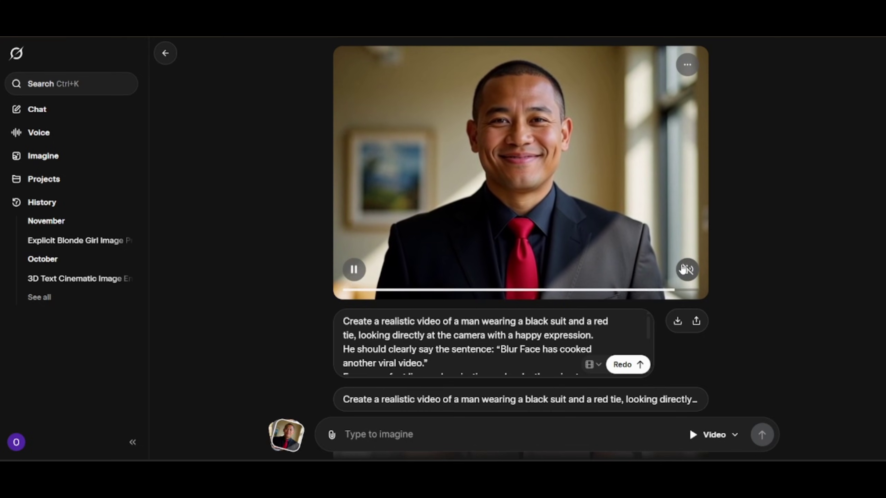
# Check the generated video's options, then pause the man's talking video
pyautogui.click(678, 72)
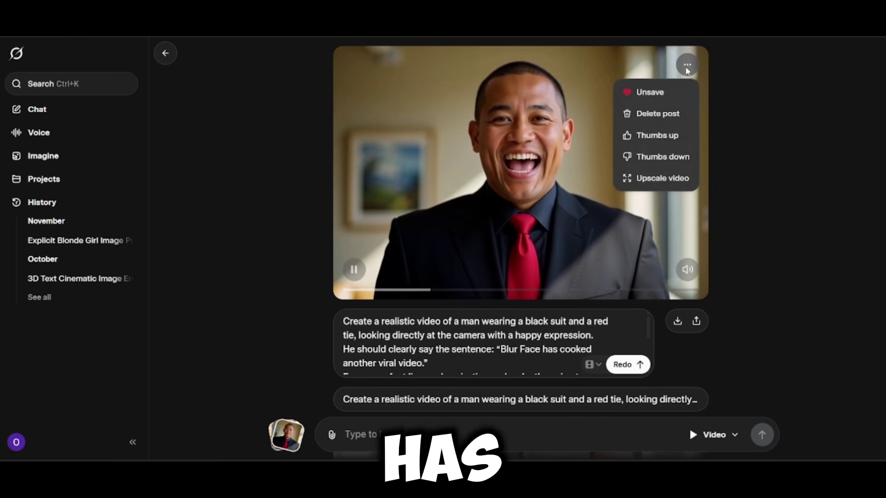
pyautogui.click(688, 62)
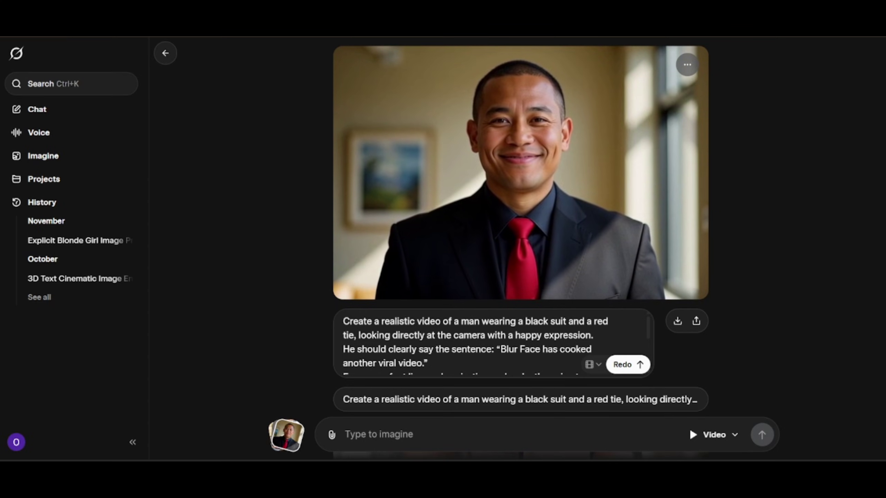
pyautogui.scroll(-6, 811, 157)
pyautogui.scroll(3, 520, 227)
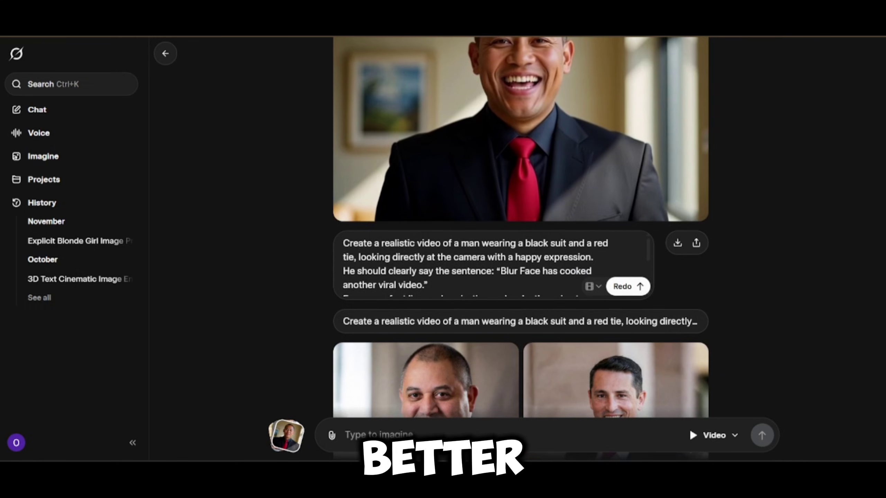
pyautogui.click(355, 192)
pyautogui.scroll(2, 696, 190)
pyautogui.scroll(-6, 695, 191)
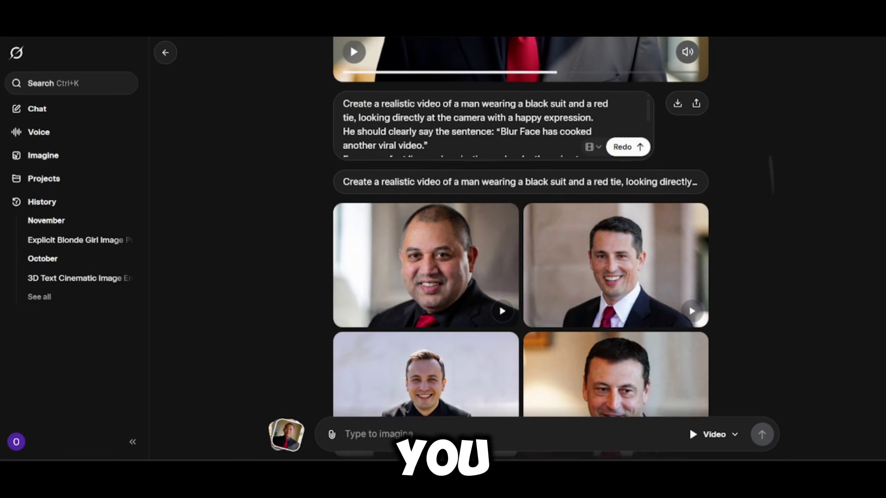
pyautogui.scroll(-2, 520, 227)
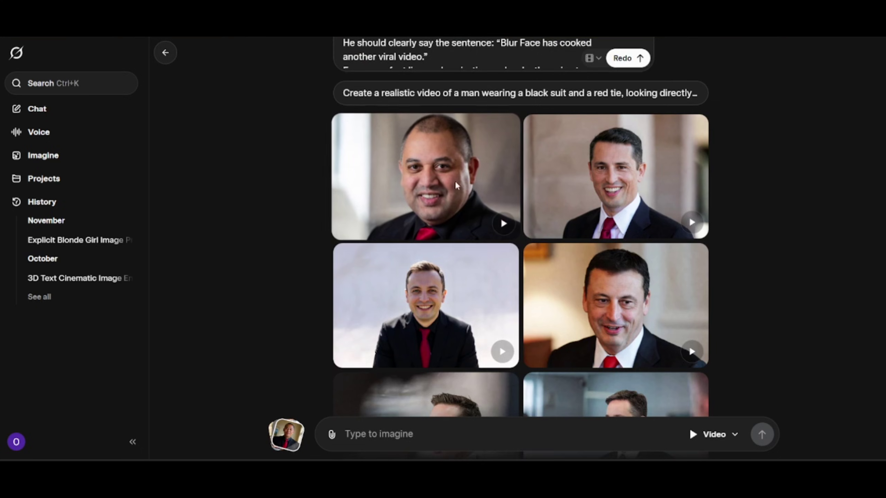
# Animate the first man-in-suit portrait, watch its Blur Face video, then return to the results
pyautogui.click(514, 230)
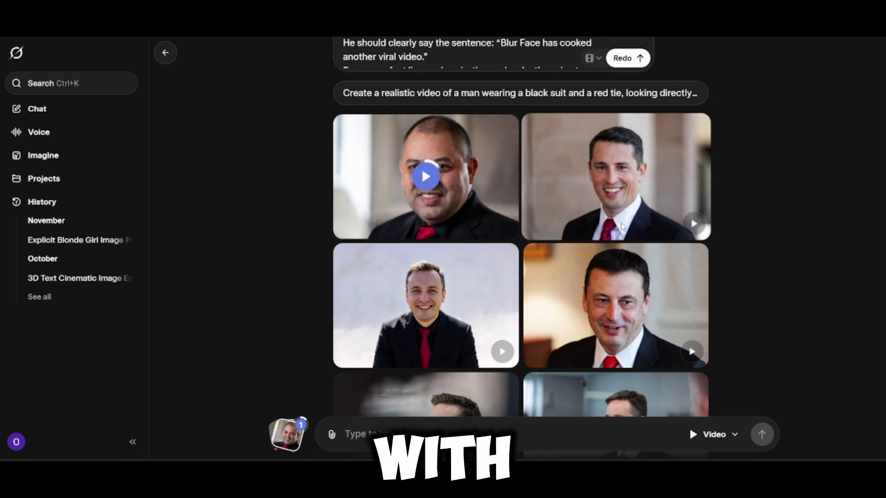
pyautogui.scroll(-9, 614, 227)
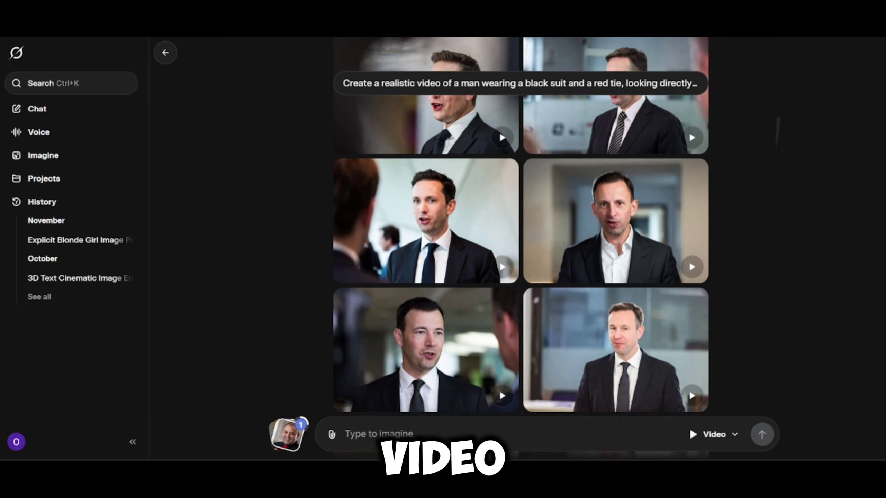
pyautogui.scroll(10, 346, 265)
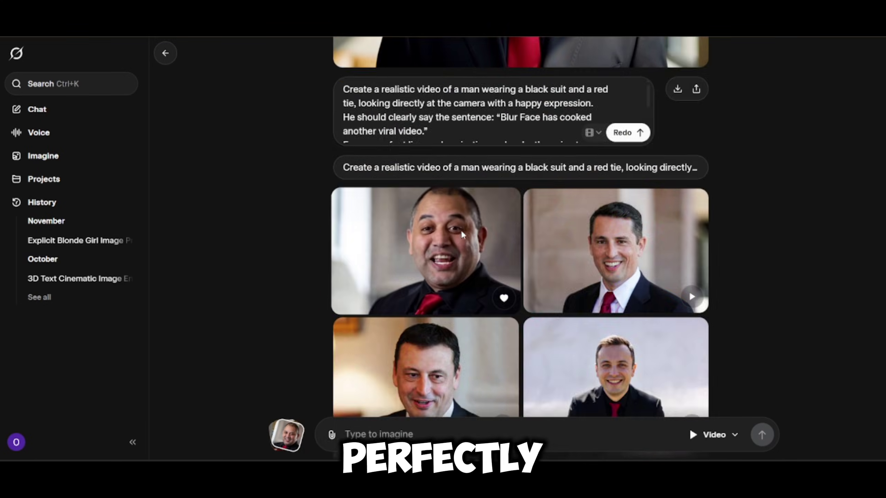
pyautogui.click(461, 230)
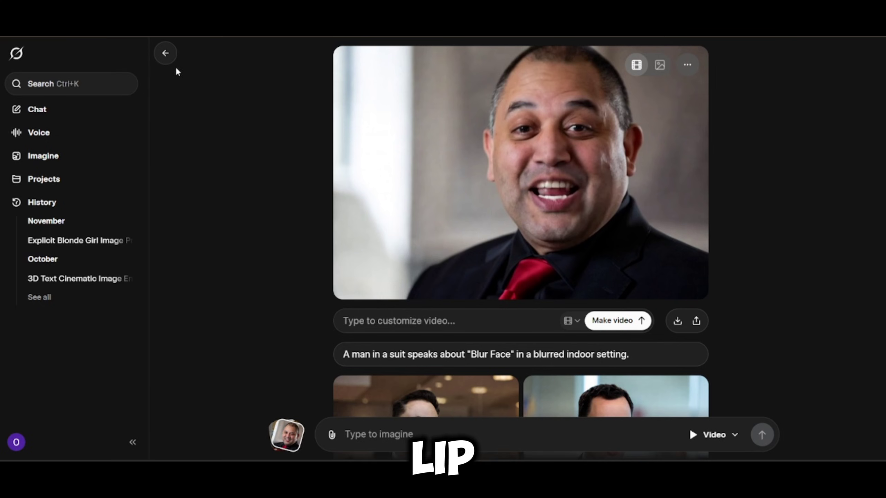
pyautogui.click(167, 55)
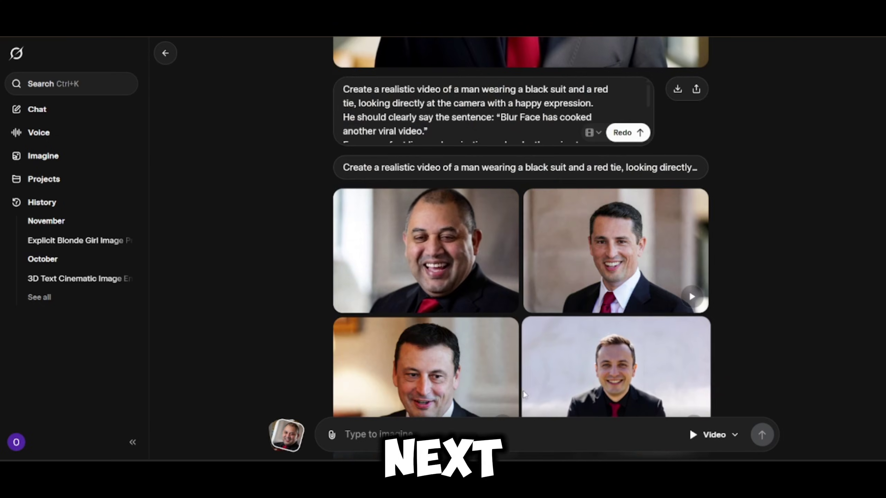
pyautogui.scroll(4, 689, 290)
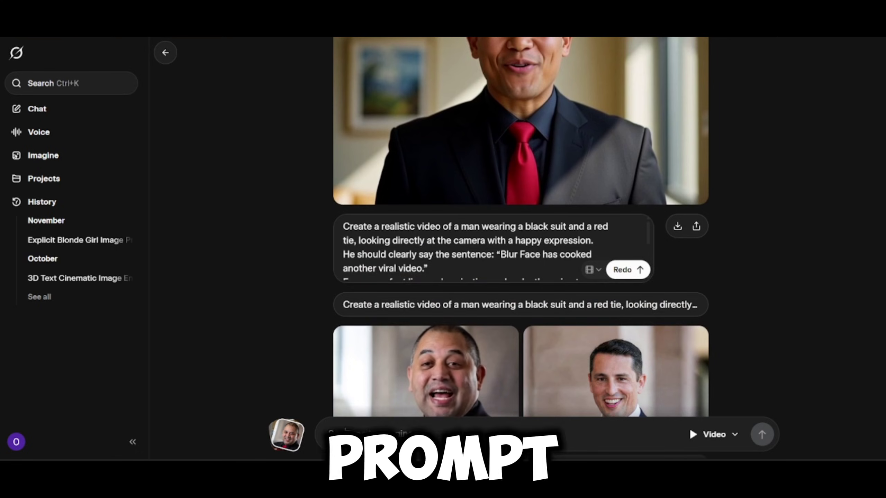
# Attach the beige-hoodie woman's photo and paste the 'Subscribe to this channel' lip-sync prompt
pyautogui.click(330, 437)
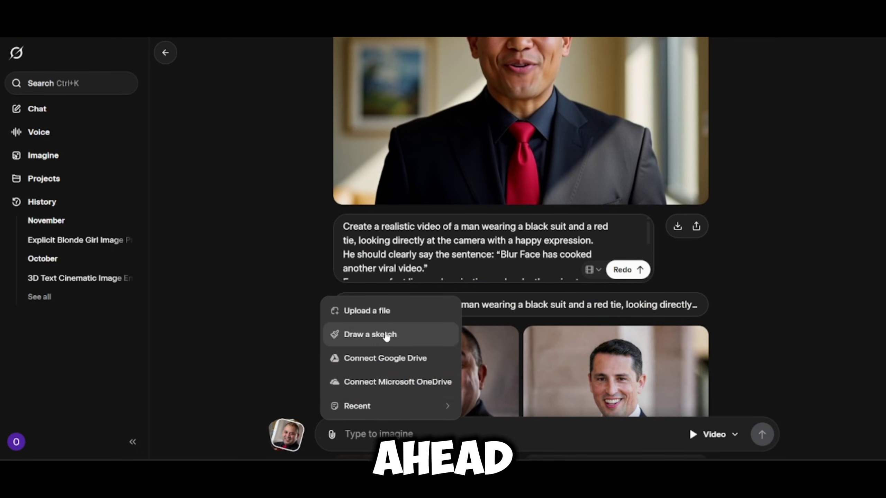
pyautogui.click(391, 310)
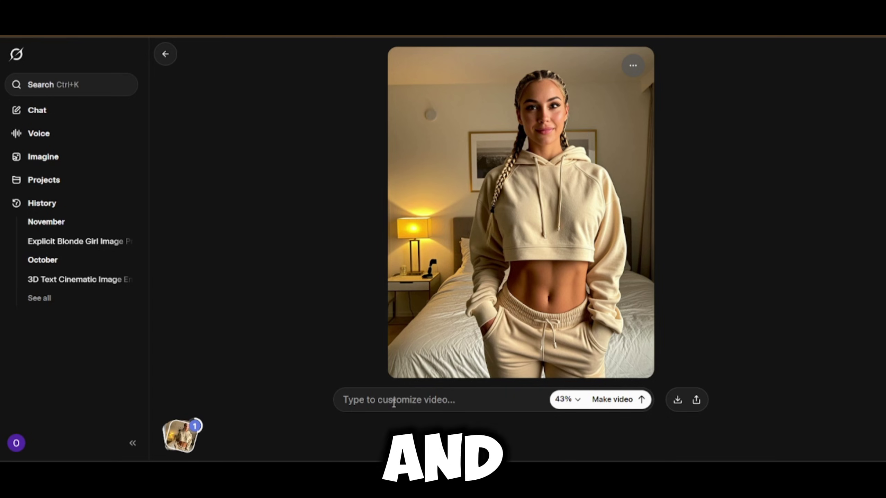
pyautogui.rightClick(392, 402)
pyautogui.click(421, 267)
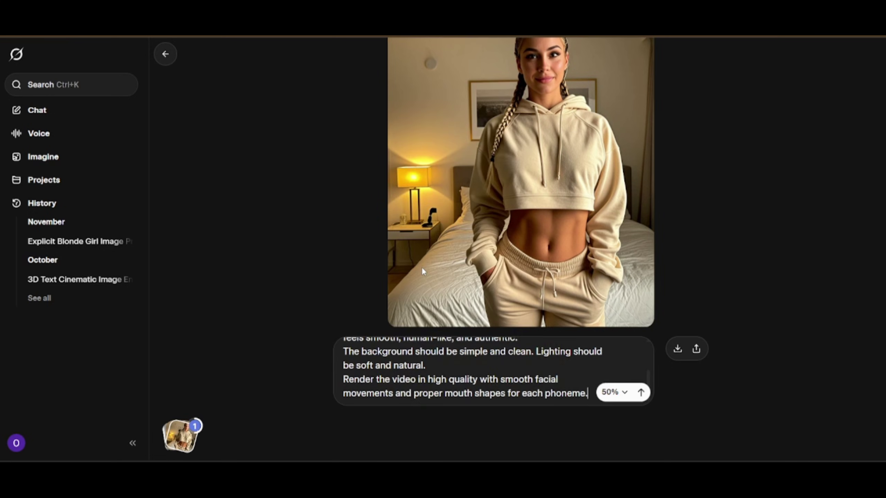
pyautogui.moveTo(648, 380); pyautogui.dragTo(648, 342)
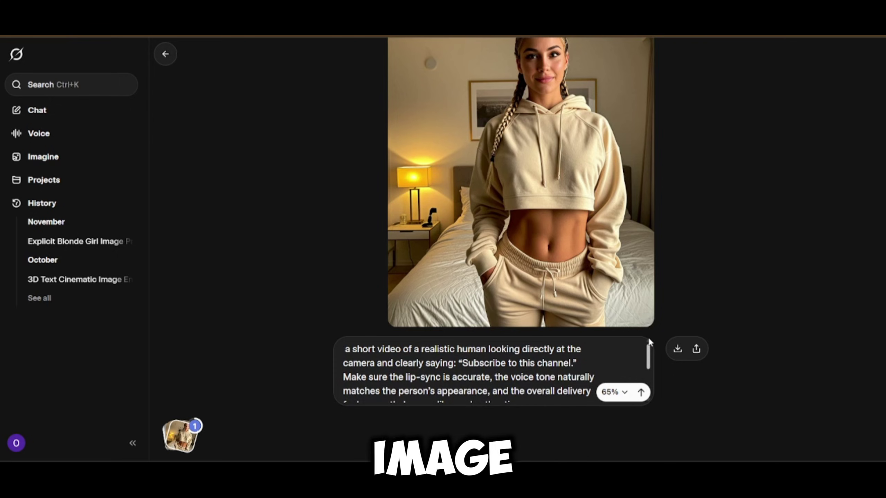
pyautogui.scroll(-4, 638, 358)
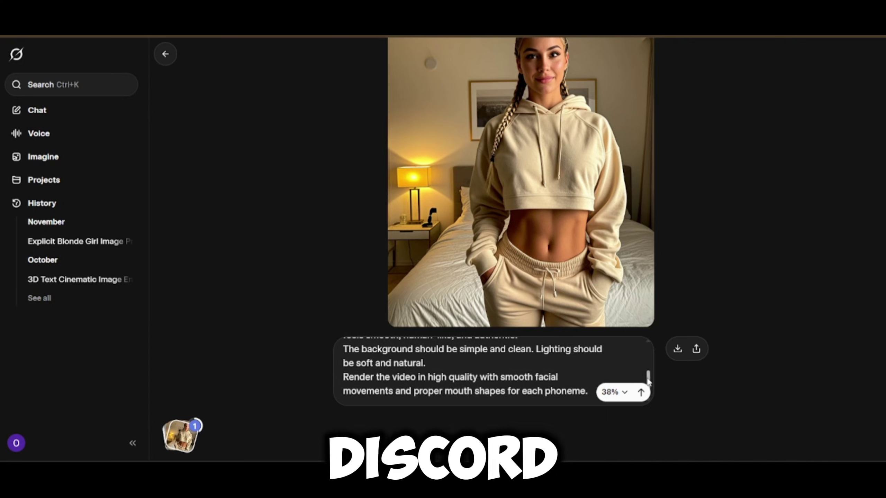
pyautogui.scroll(-3, 651, 354)
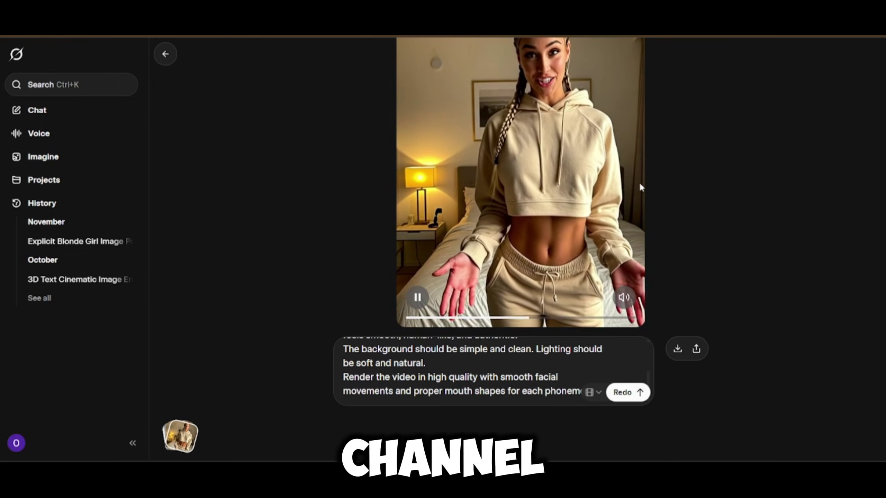
pyautogui.scroll(2, 640, 260)
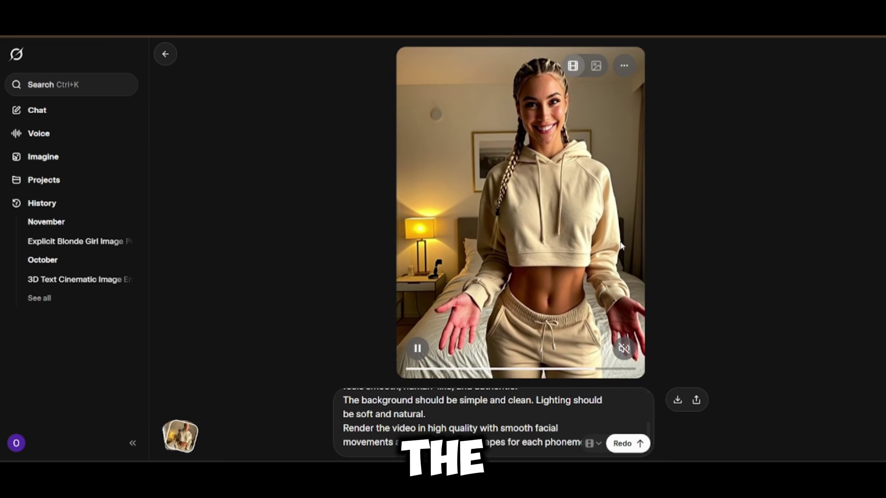
pyautogui.scroll(-3, 712, 337)
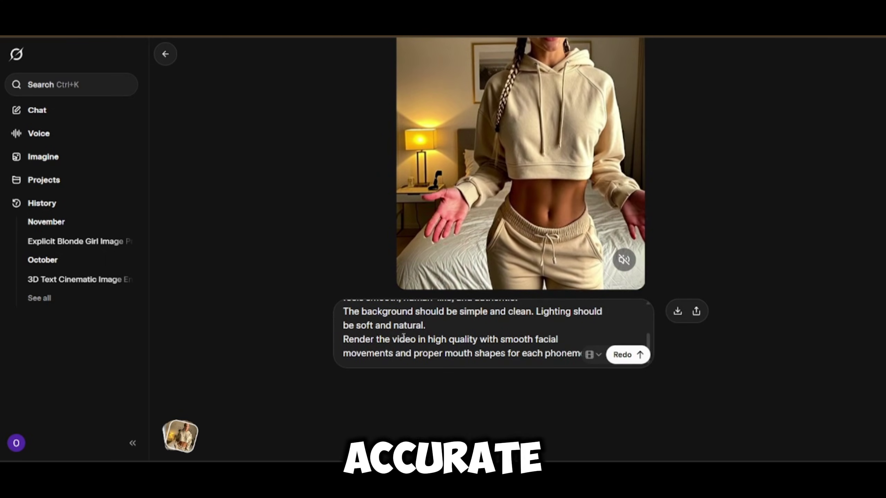
pyautogui.moveTo(649, 341); pyautogui.dragTo(654, 284)
# Replace the prompt with the 10-second waterfall-with-natural-sounds prompt and submit it
pyautogui.moveTo(350, 311); pyautogui.dragTo(575, 383)
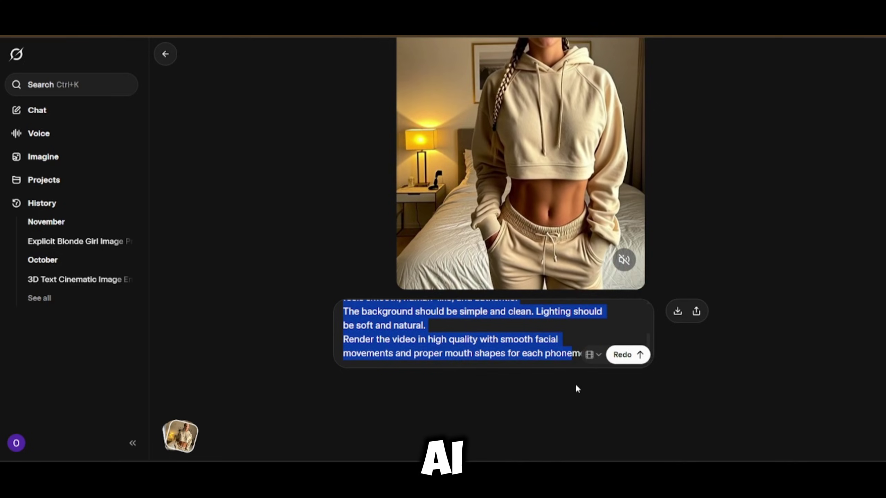
pyautogui.press('BackSpace')
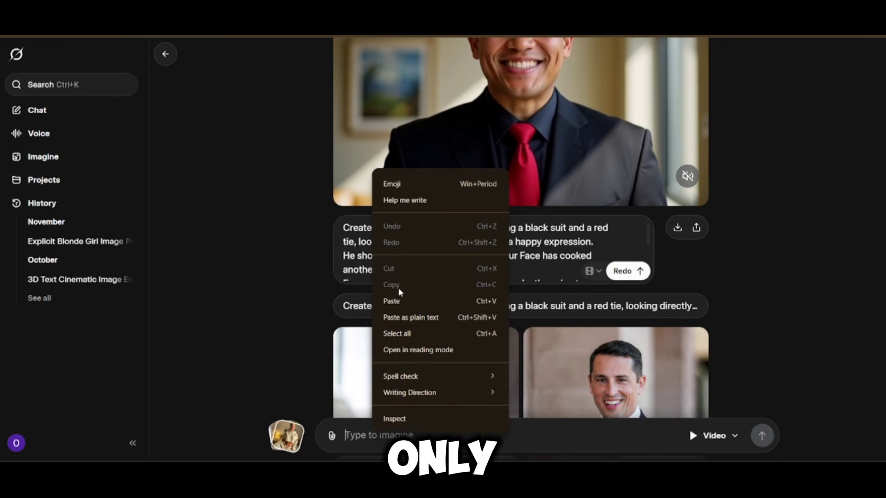
pyautogui.click(401, 300)
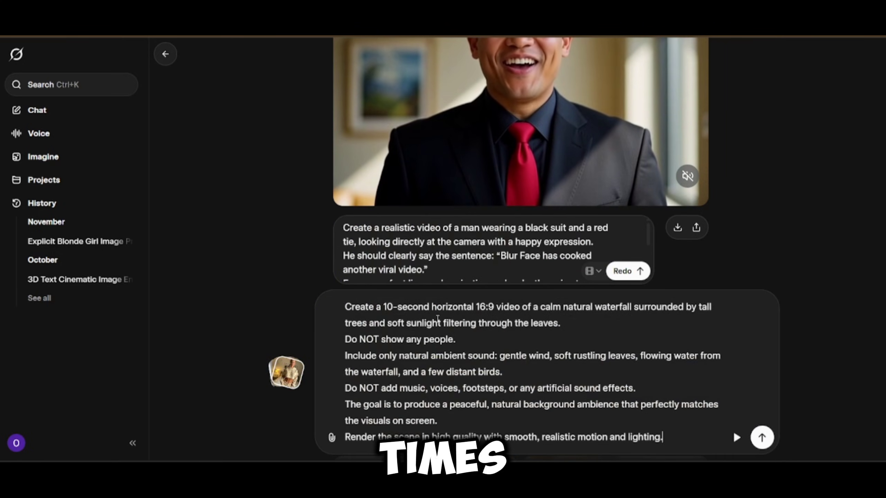
pyautogui.click(762, 437)
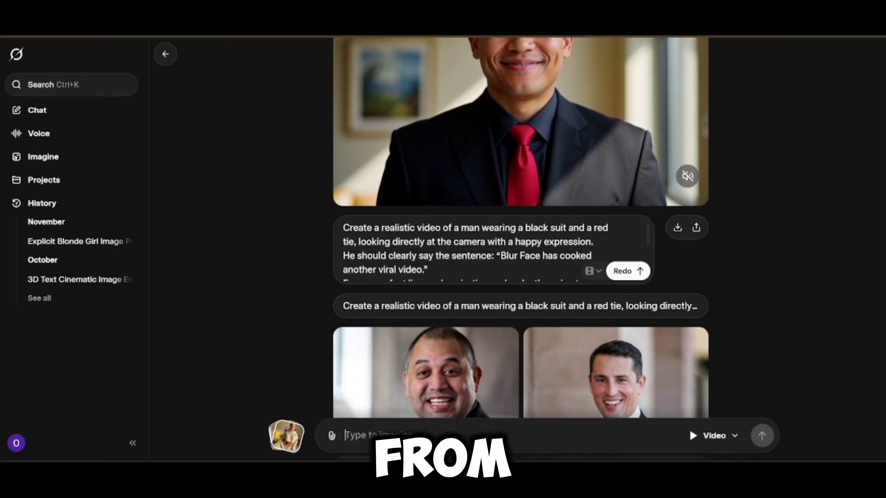